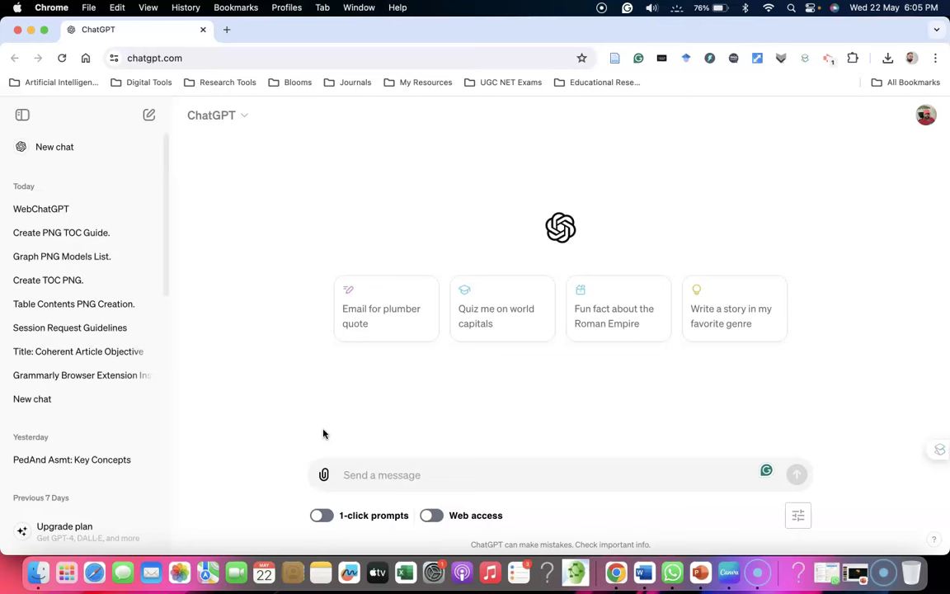
left_click(333, 430)
scroll(336, 453, "down", 1)
left_click(344, 451)
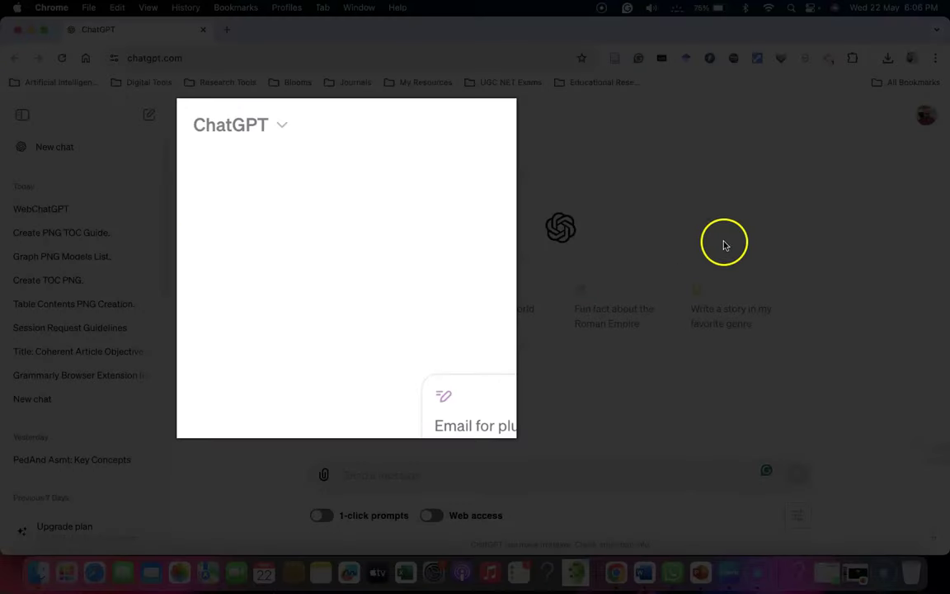
Open the ChatGPT Plus upgrade comparison, examine the Free plan's price and listed features, and close the comparison
left_click(278, 131)
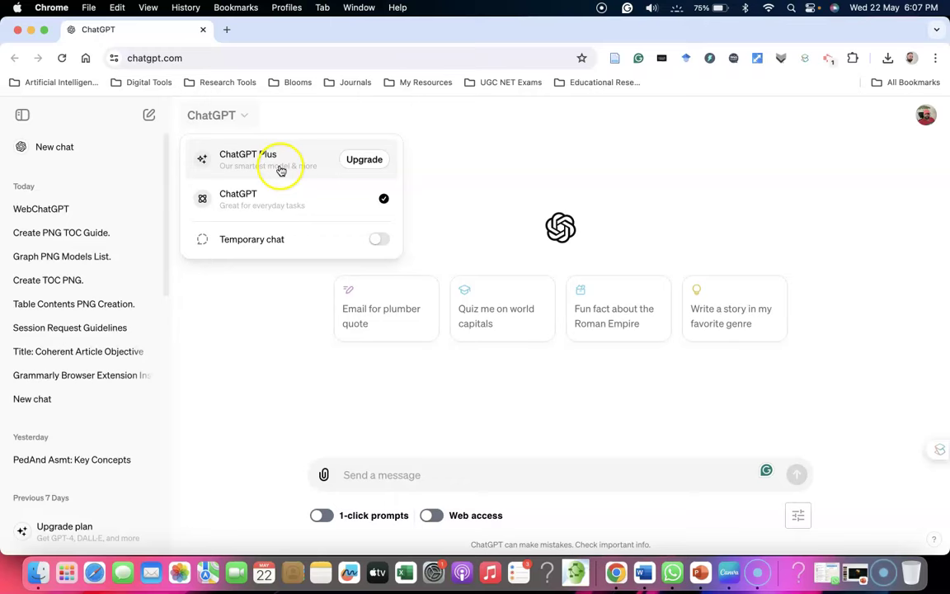
left_click(280, 169)
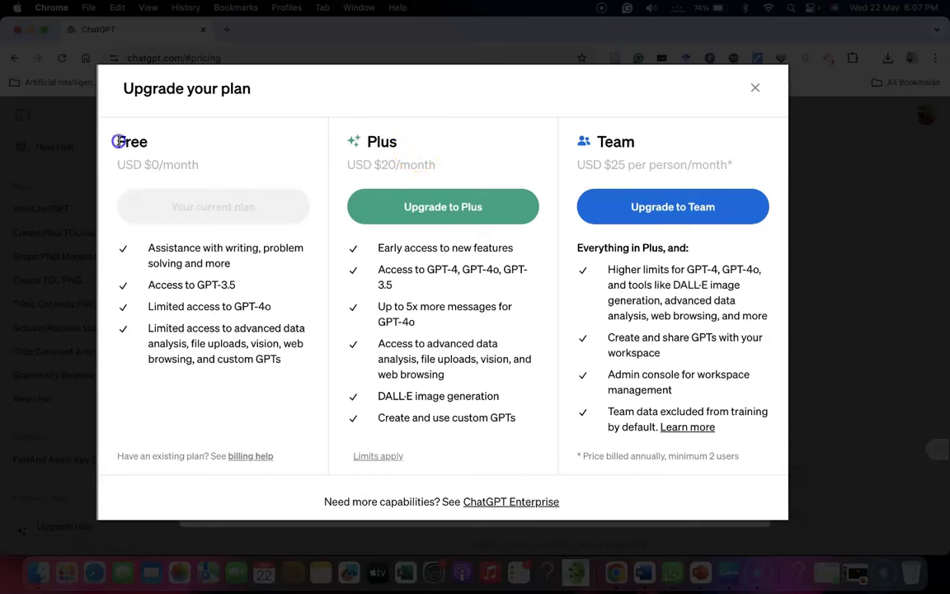
left_click_drag(118, 142, 195, 176)
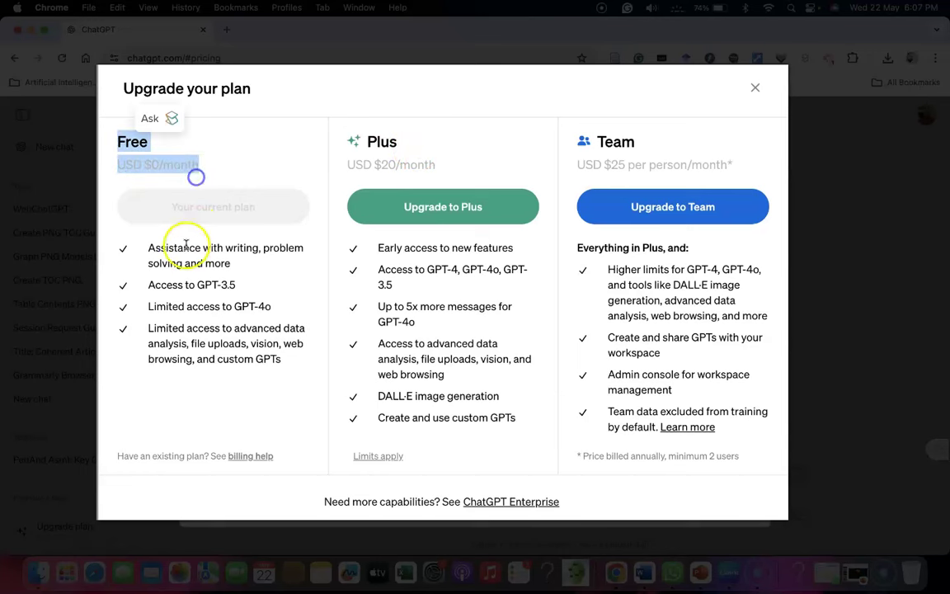
left_click(149, 249)
left_click_drag(151, 284, 242, 285)
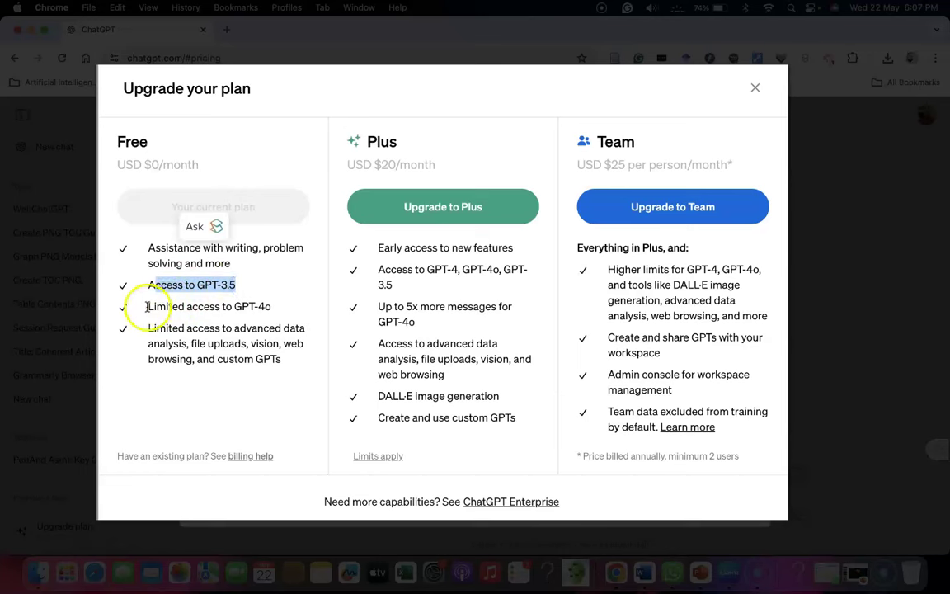
left_click_drag(146, 306, 276, 310)
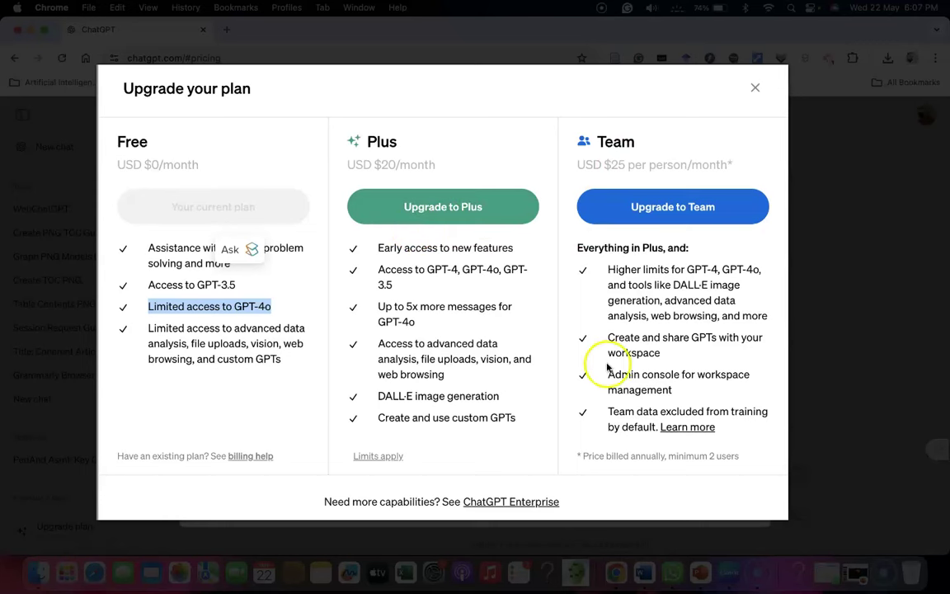
left_click(175, 295)
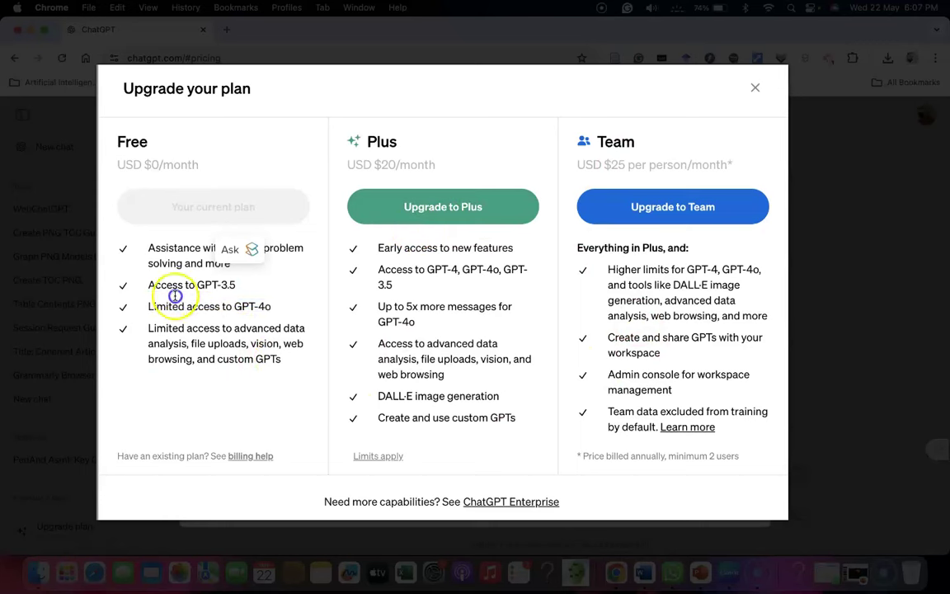
left_click_drag(175, 295, 138, 253)
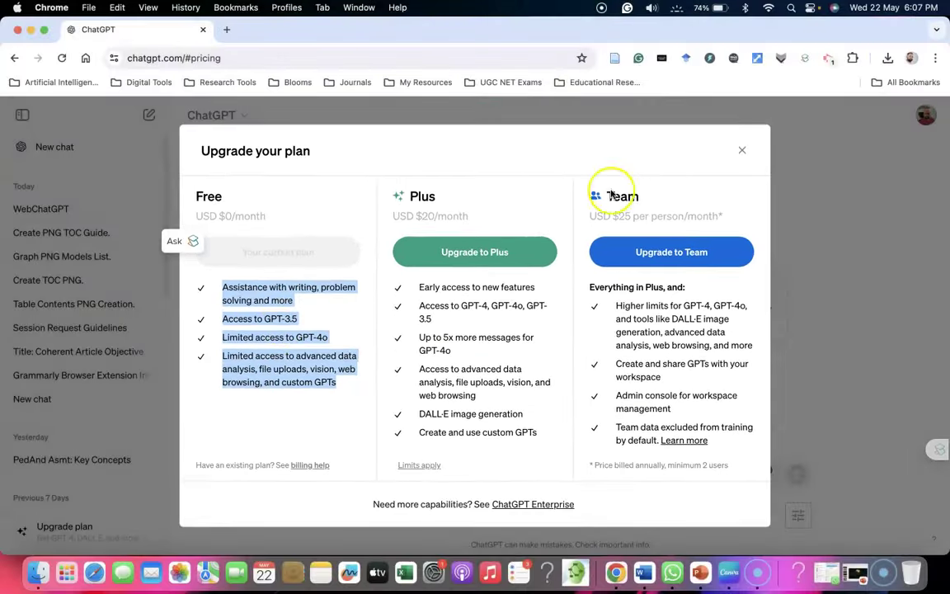
left_click(741, 150)
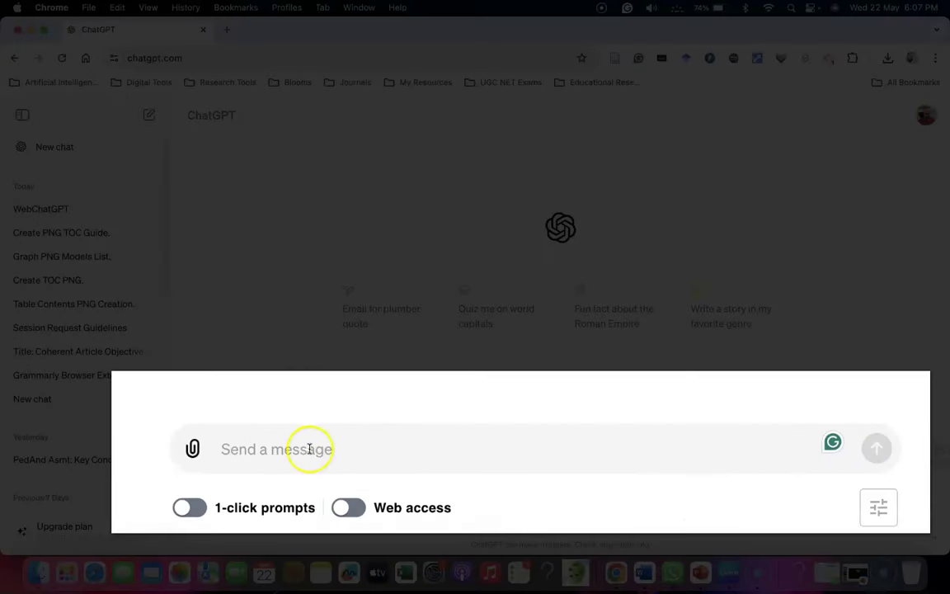
Attach the Unit 7 Pedagogy, Andragogy and Assessment PDF from the UGC NET Materials folder to the message
left_click(238, 452)
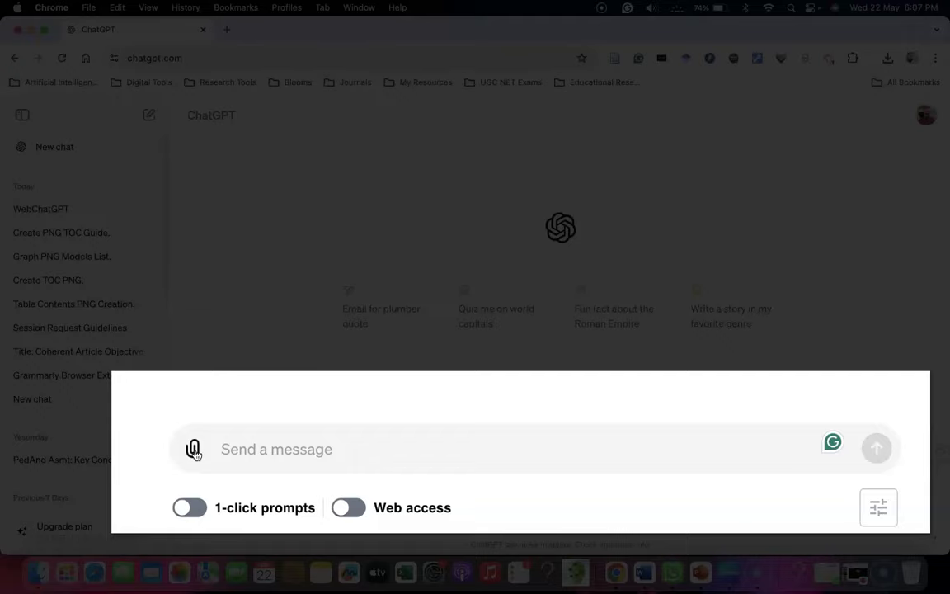
left_click(327, 477)
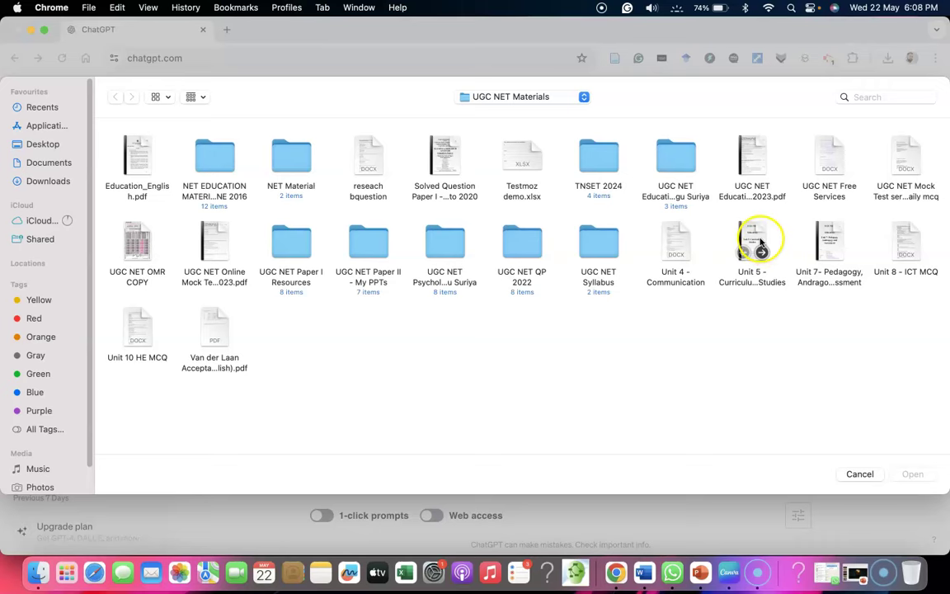
left_click(828, 241)
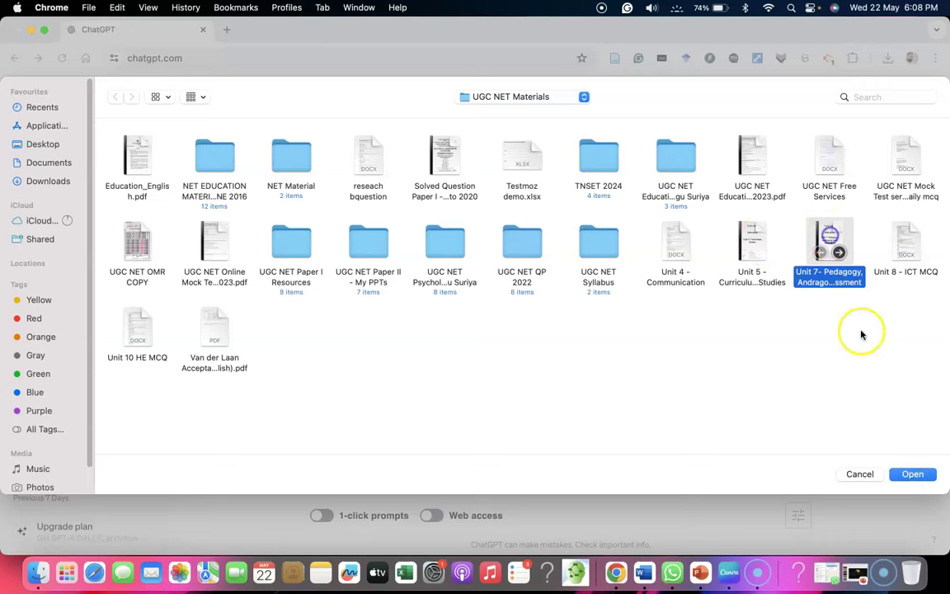
left_click(912, 474)
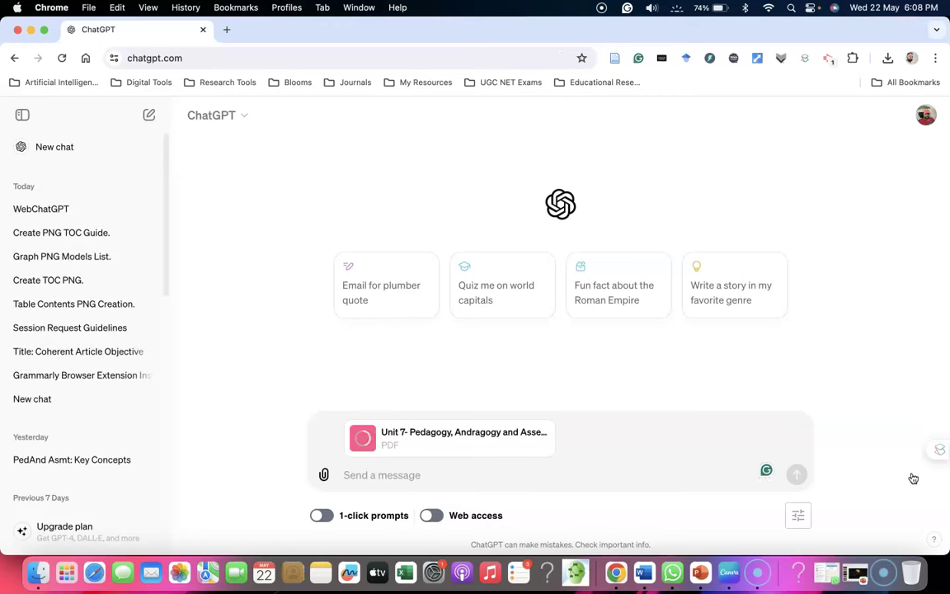
Send the prompt "summarise the above file" with the attached PDF
left_click(413, 475)
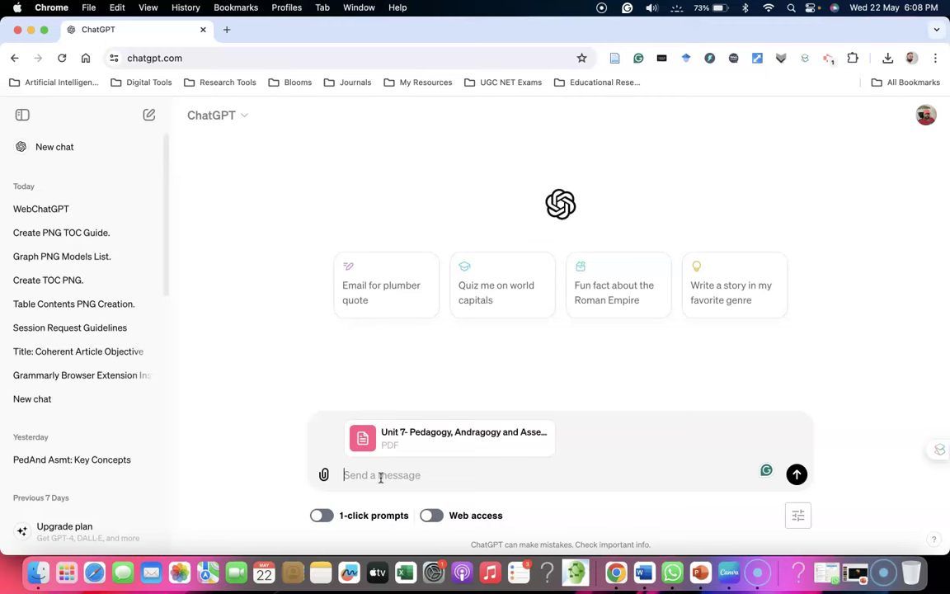
type("su")
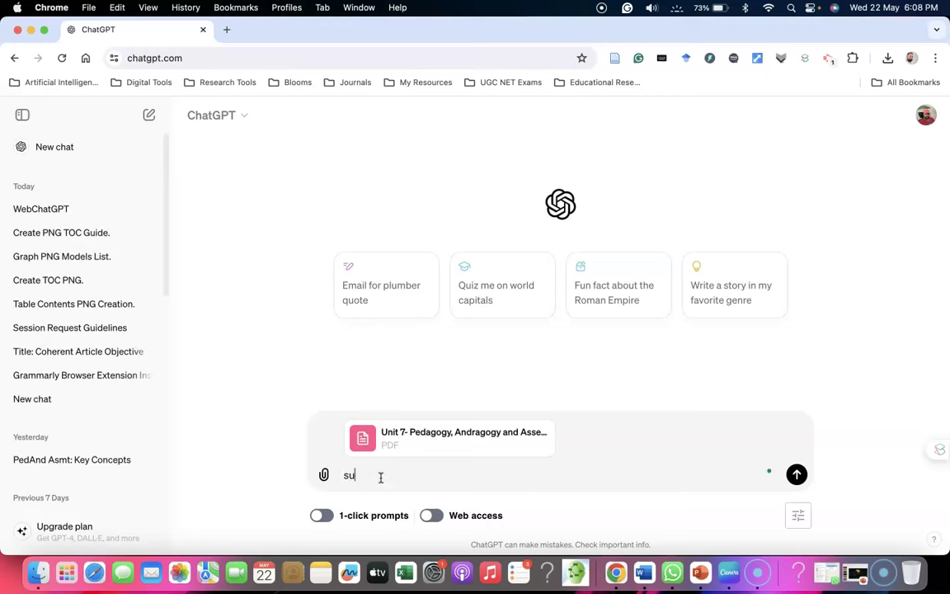
type("mmarise the above ")
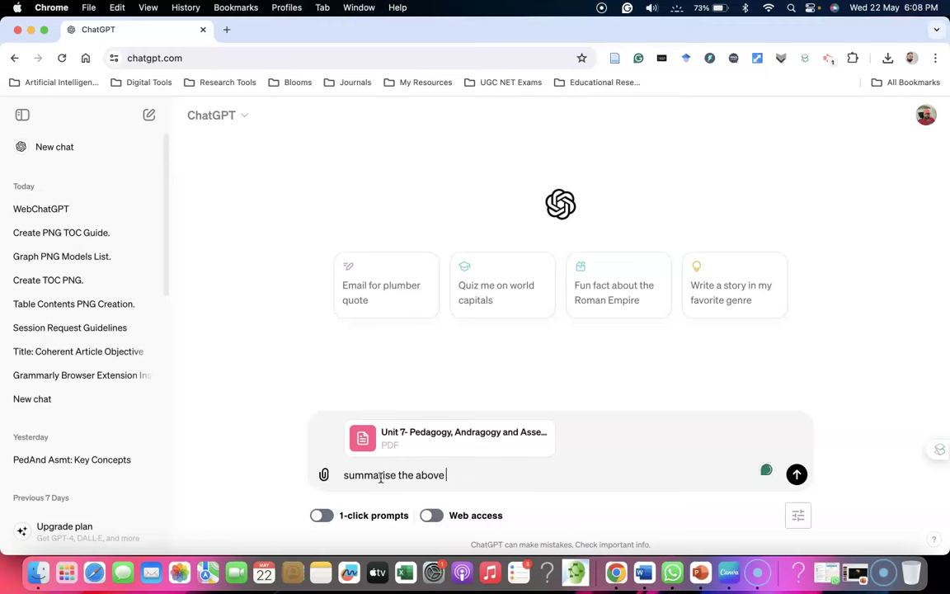
type("file")
key("Return")
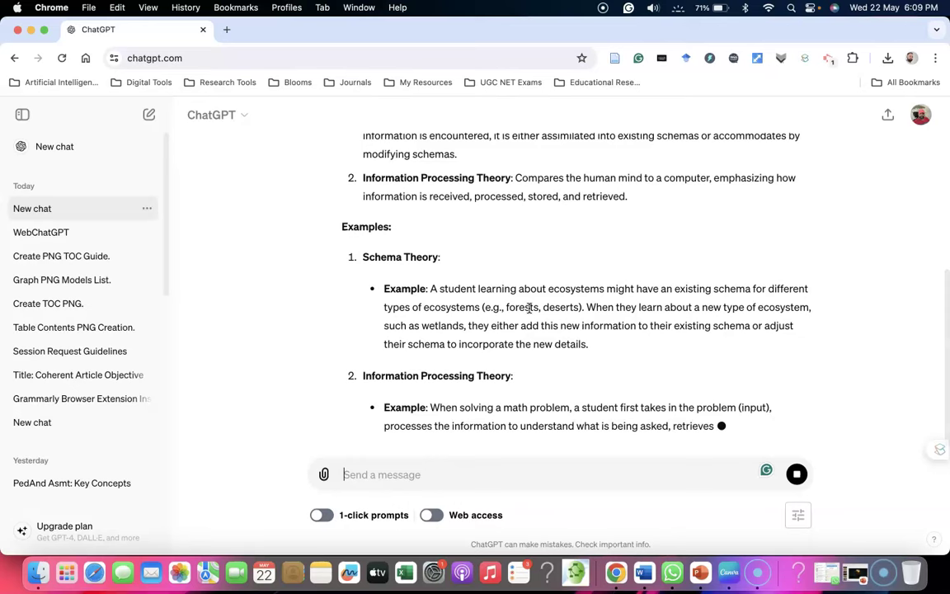
Read through the generated response on the attached PDF from its opening definitions to the closing paragraph
scroll(529, 306, "up", 5)
scroll(529, 306, "up", 5)
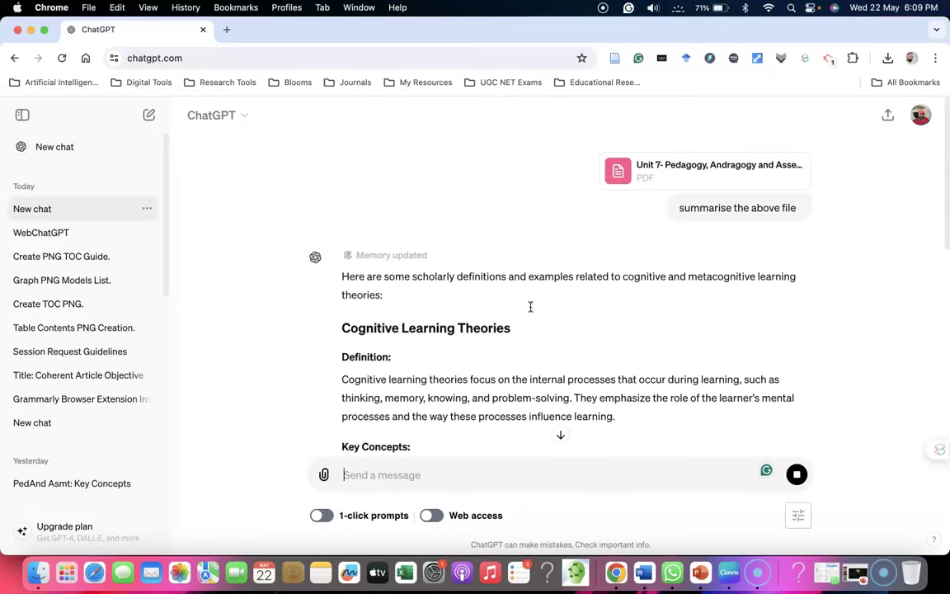
scroll(529, 306, "down", 5)
scroll(529, 306, "up", 2)
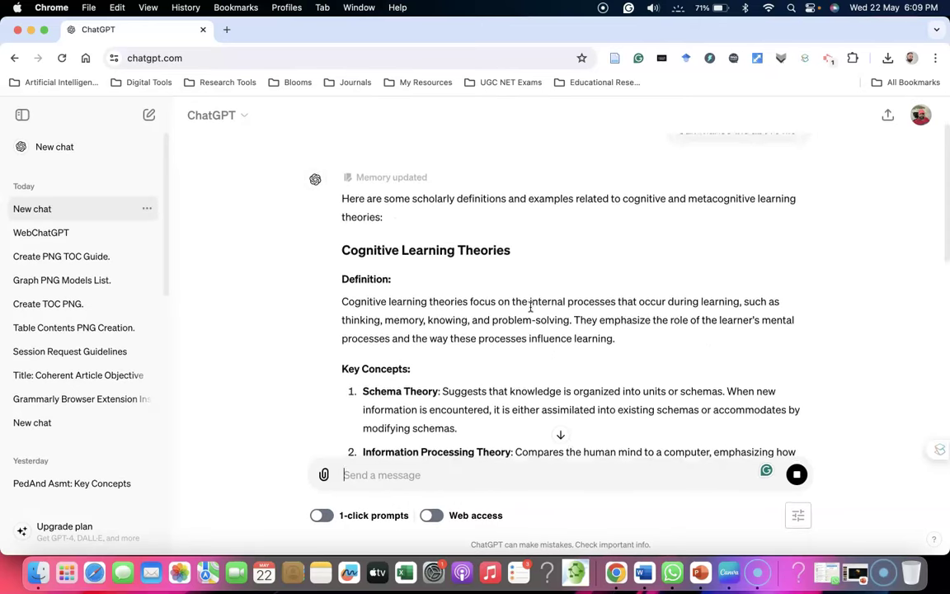
scroll(529, 306, "down", 15)
scroll(529, 306, "down", 4)
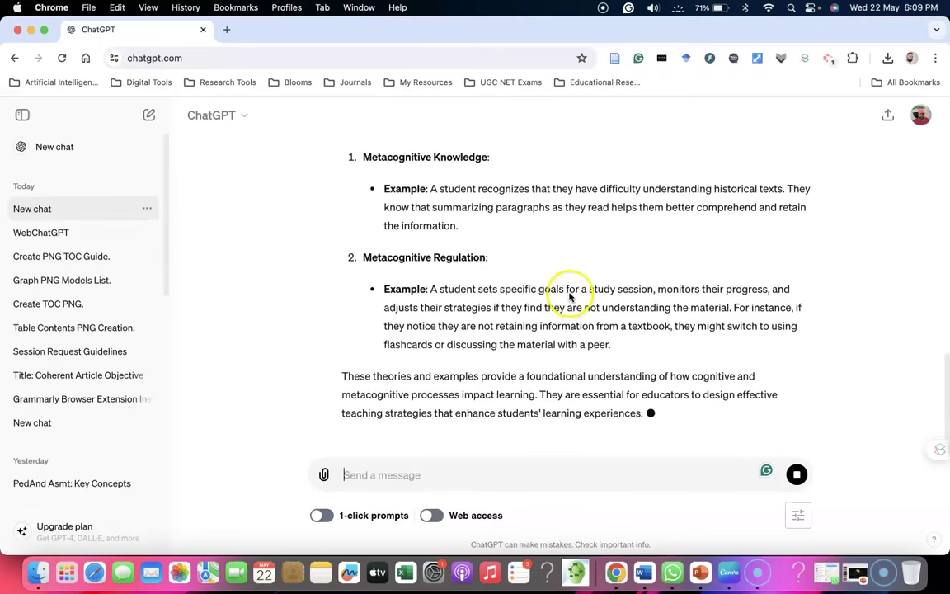
scroll(568, 295, "up", 10)
scroll(569, 294, "up", 12)
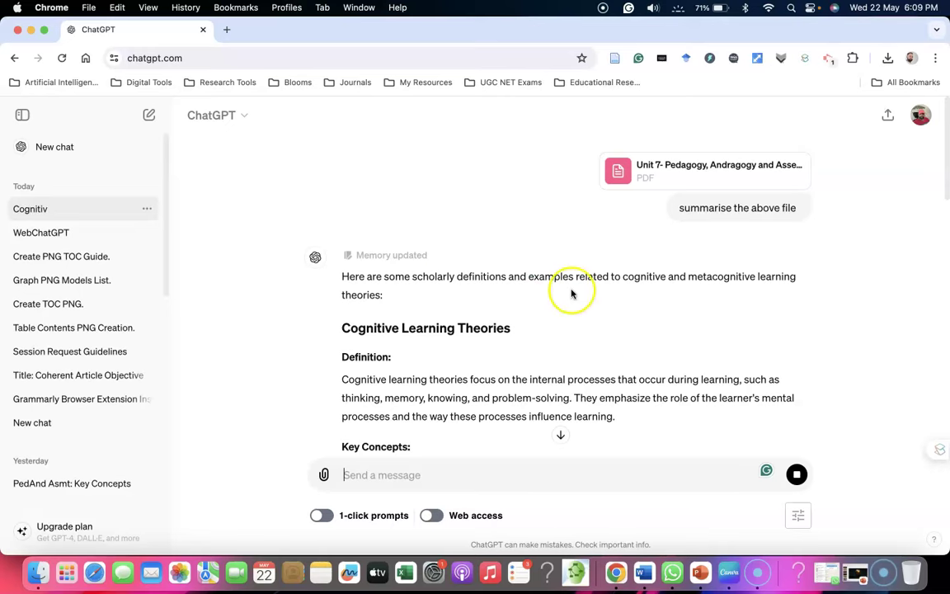
scroll(707, 317, "down", 20)
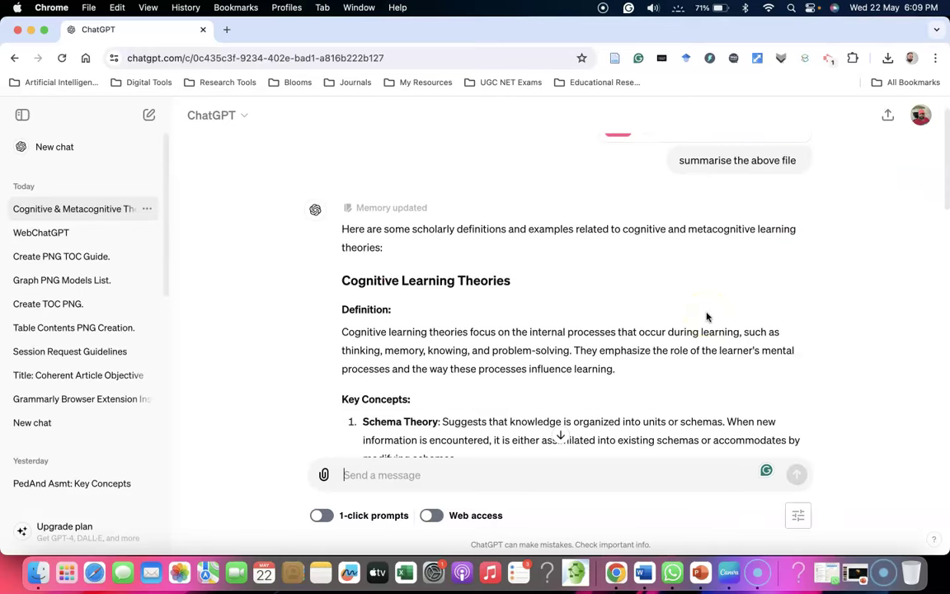
scroll(707, 317, "down", 3)
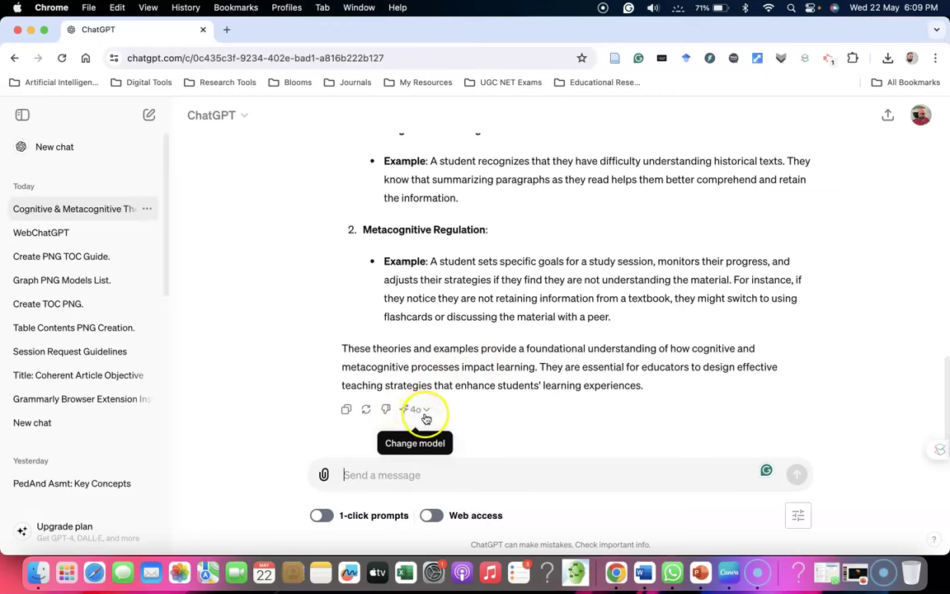
Check the model choices offered for the summary response and dismiss them without switching
left_click(424, 413)
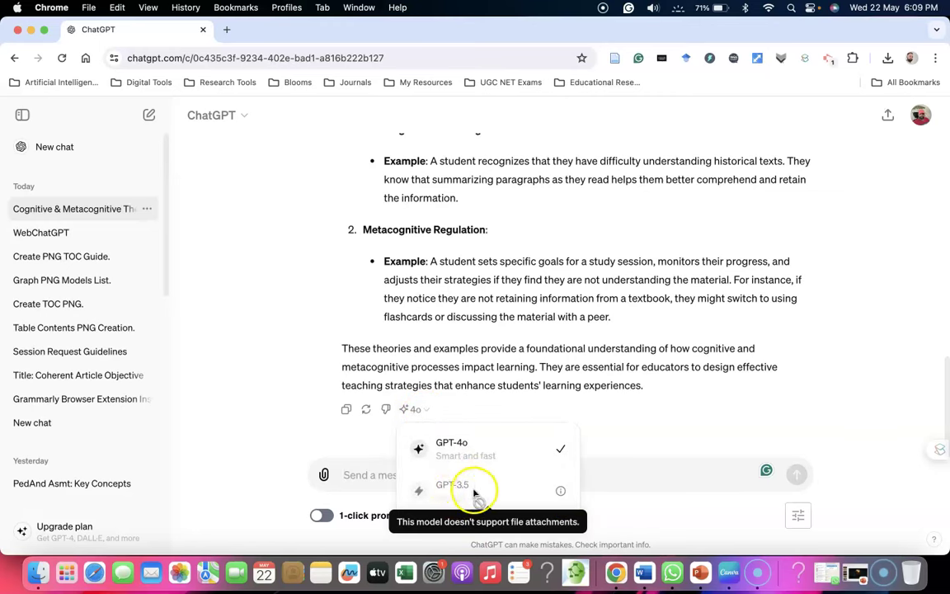
left_click(479, 464)
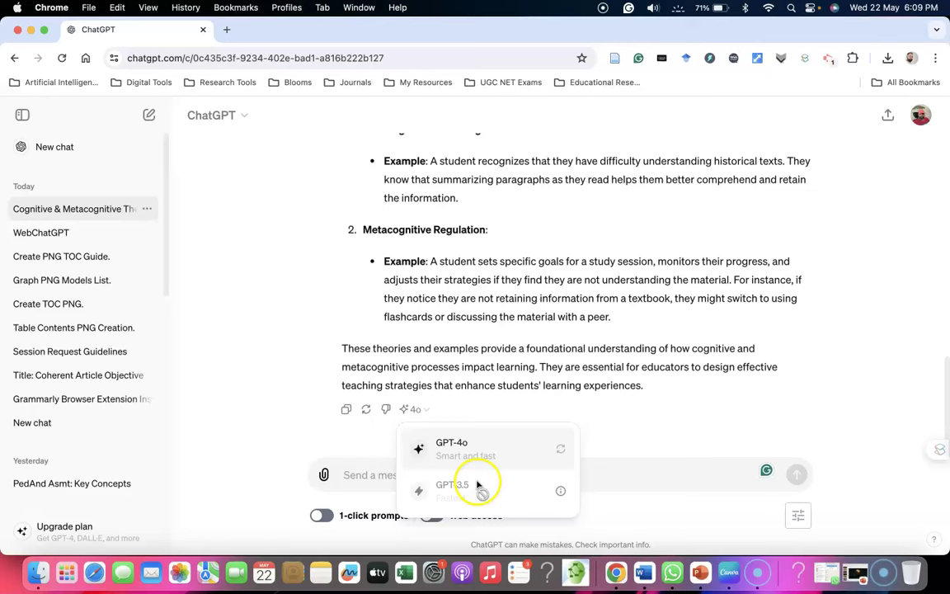
left_click(646, 418)
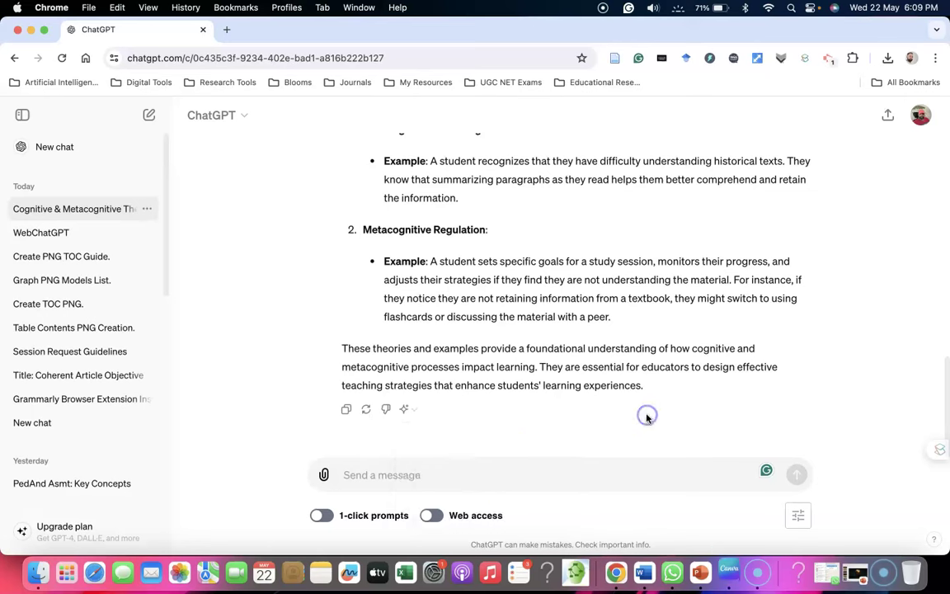
Attach the student's Chapter 4 .docx from Desktop > My Scholars > MEd Students > Dissertation 2022-24 Batch and place the cursor in the message field
left_click(323, 475)
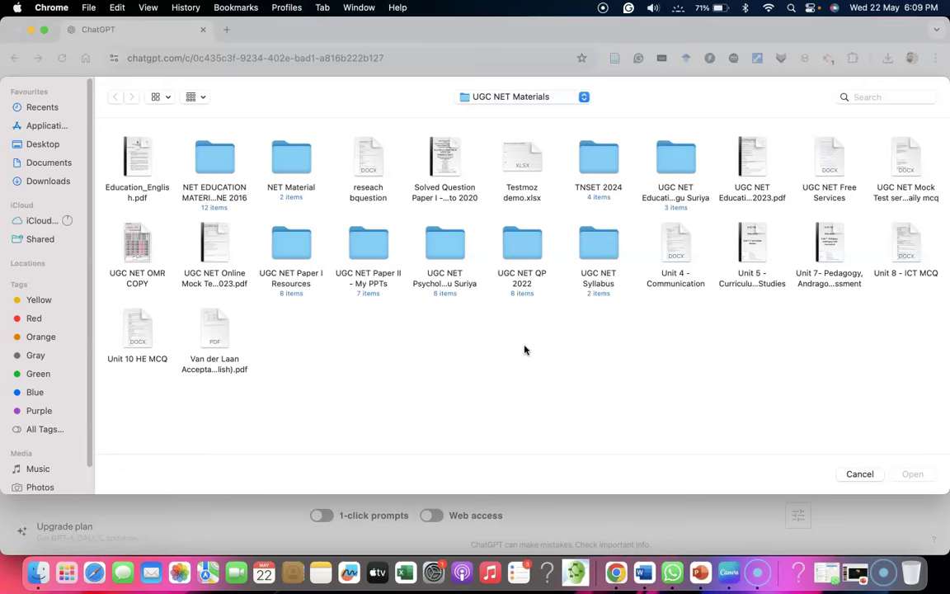
left_click(40, 145)
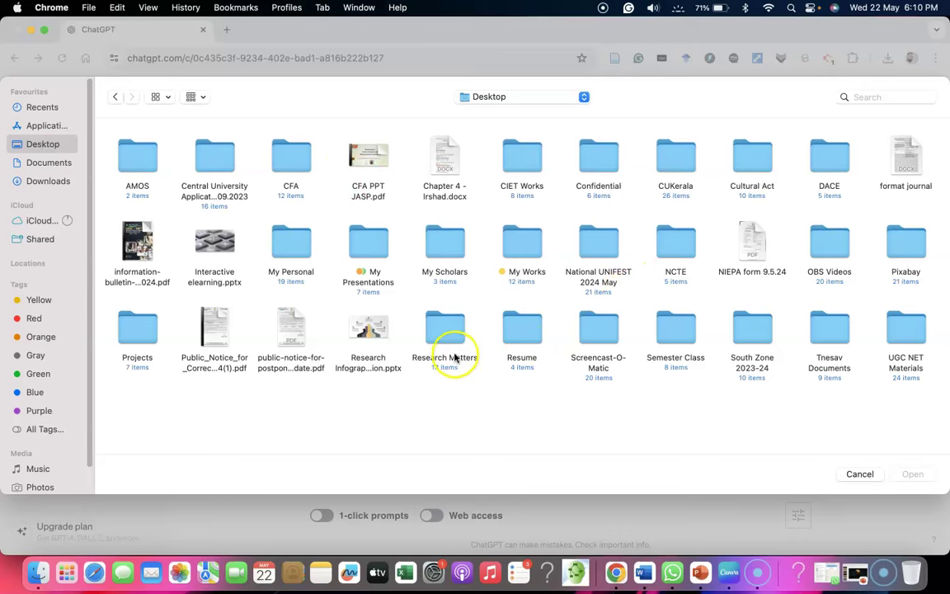
double_click(445, 263)
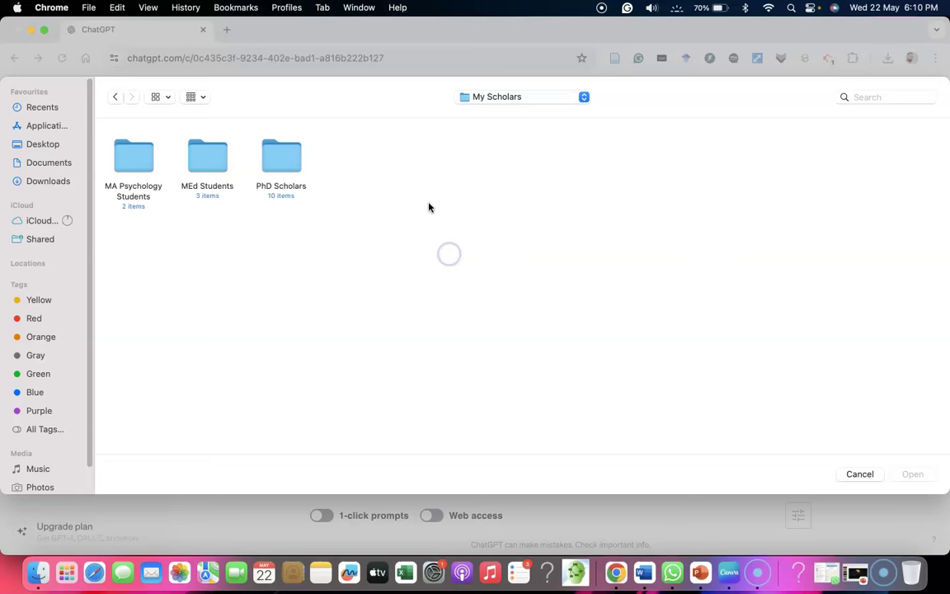
double_click(206, 162)
double_click(203, 163)
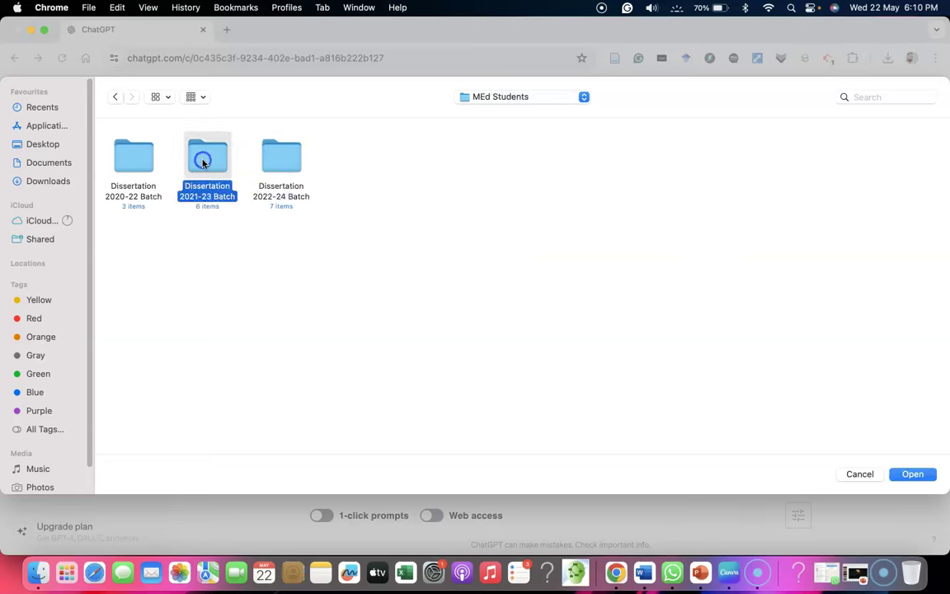
left_click(116, 97)
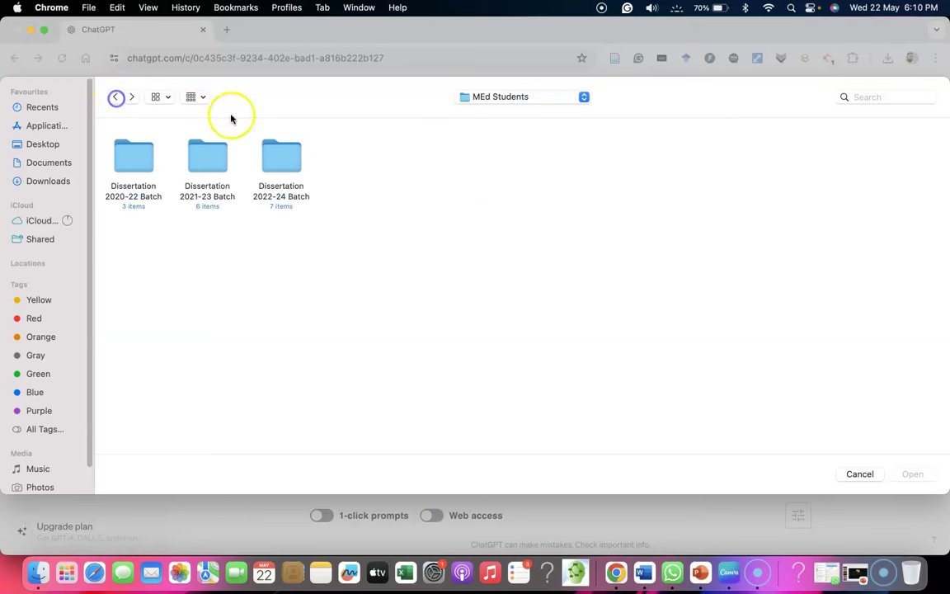
double_click(271, 157)
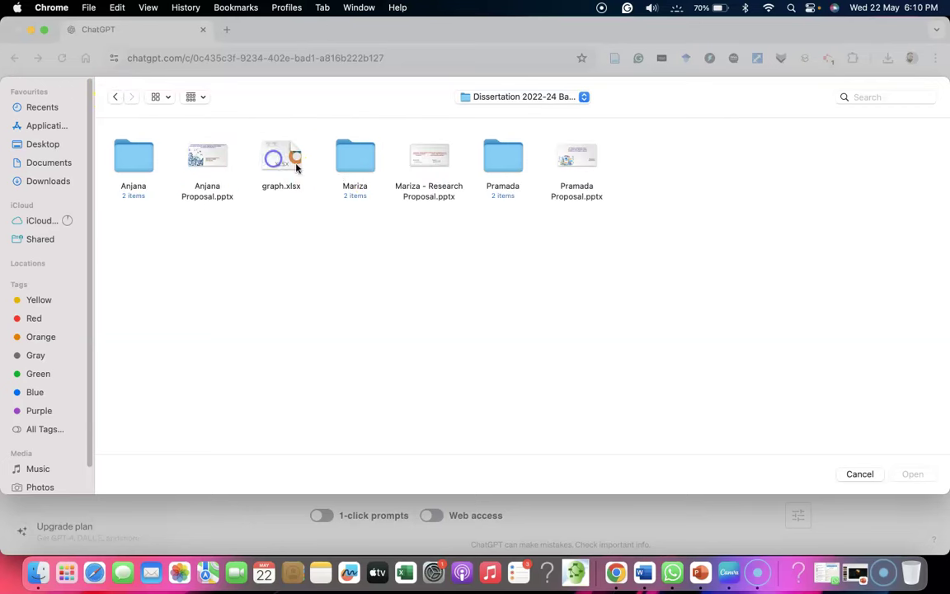
double_click(355, 158)
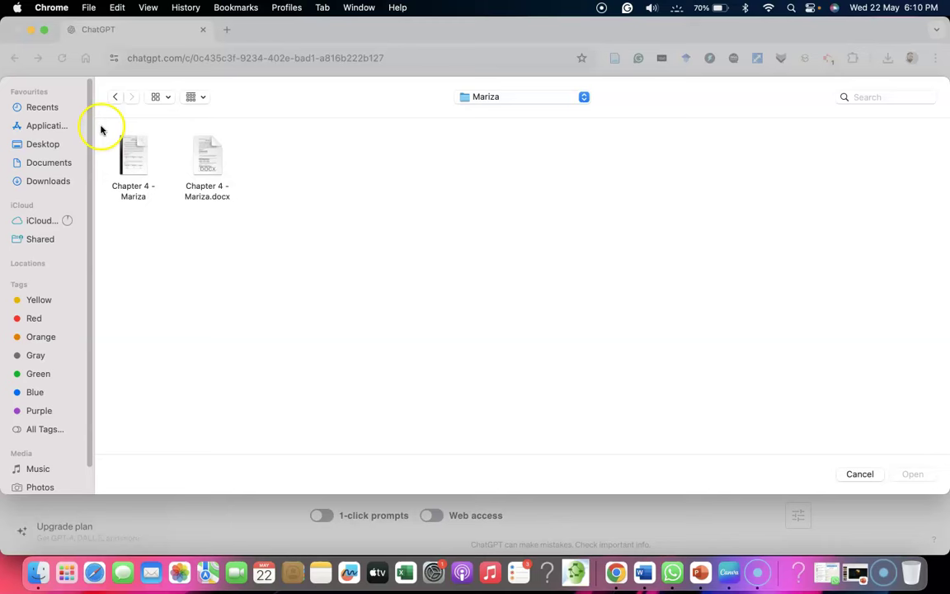
double_click(210, 165)
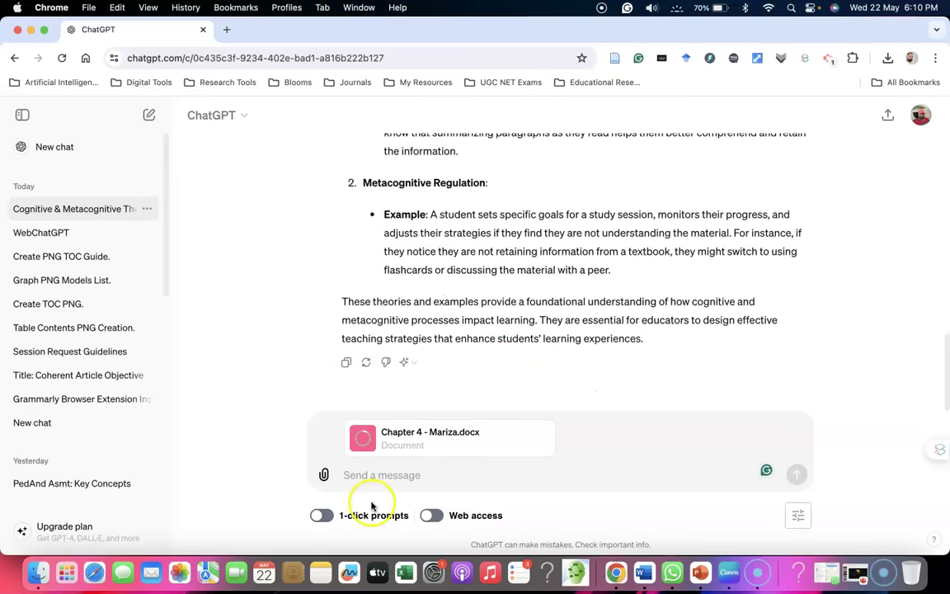
left_click(379, 474)
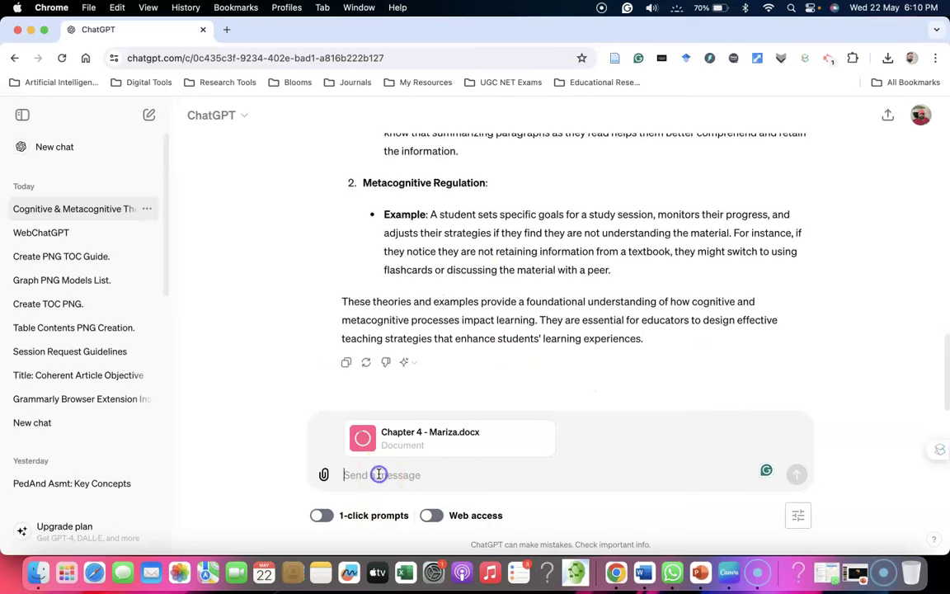
Send the prompt "provide a chart for some of the finding of the chapter 4" with the attached Word document
type("priv")
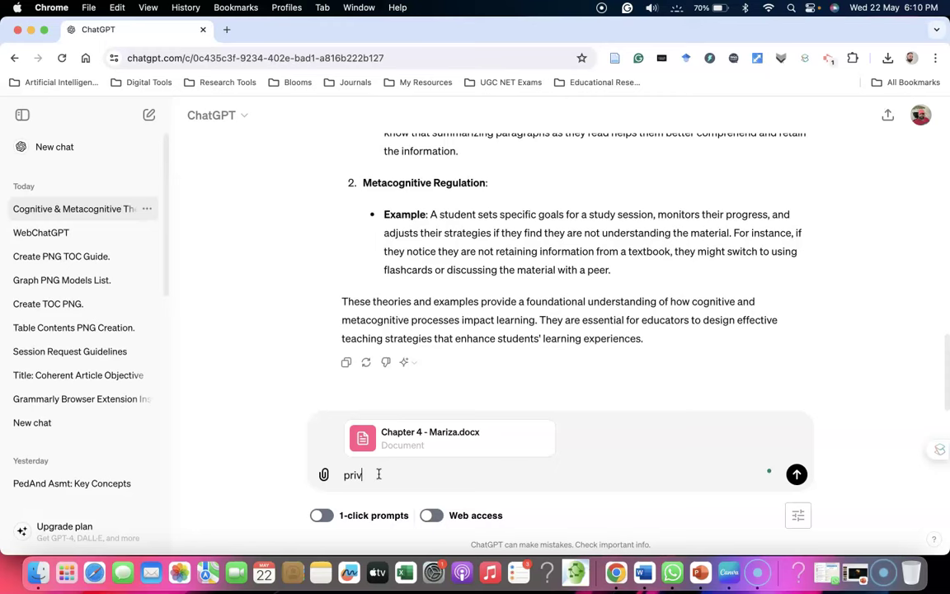
type("ovide a chart for the")
key("BackSpace")
key("BackSpace")
key("BackSpace")
type("ome of the finding ")
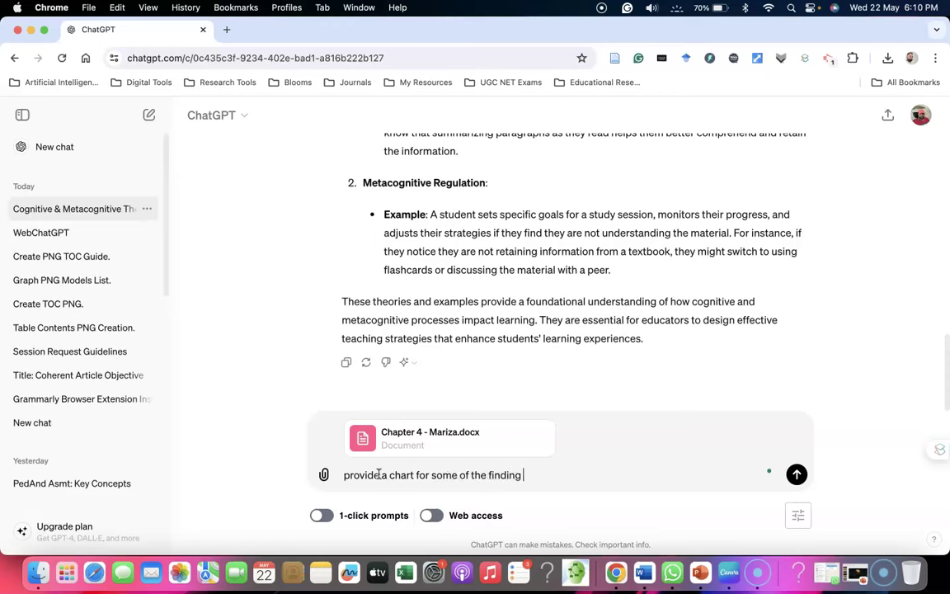
type("of the chapter 4")
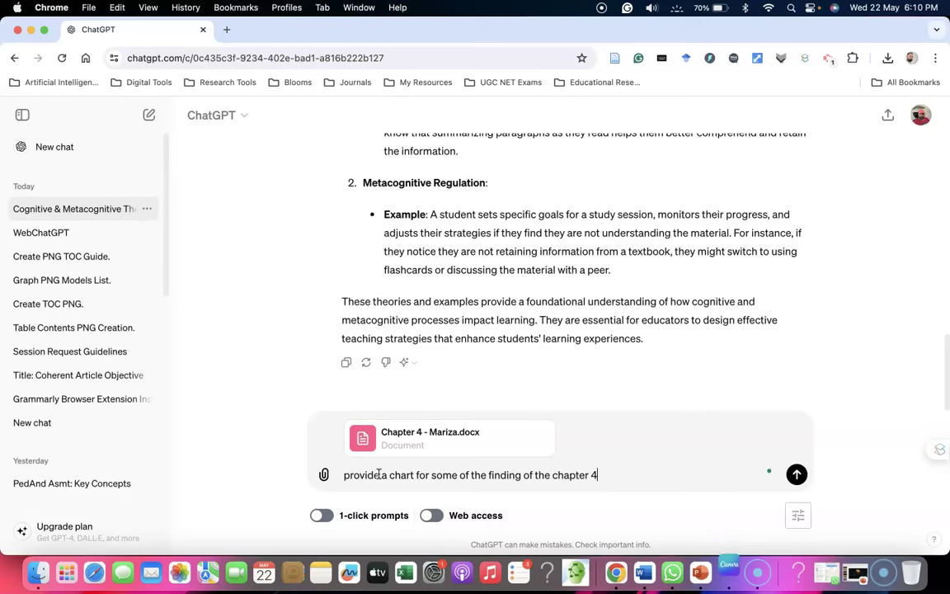
key("Return")
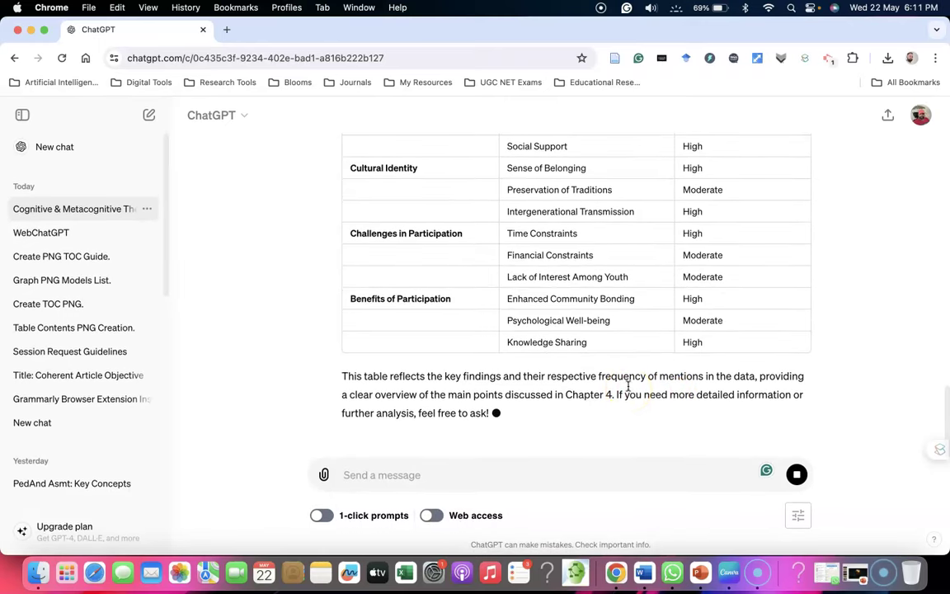
Send the follow-up prompt "provide some diagram representation based on the chapter 4"
scroll(627, 385, "up", 5)
scroll(627, 385, "up", 3)
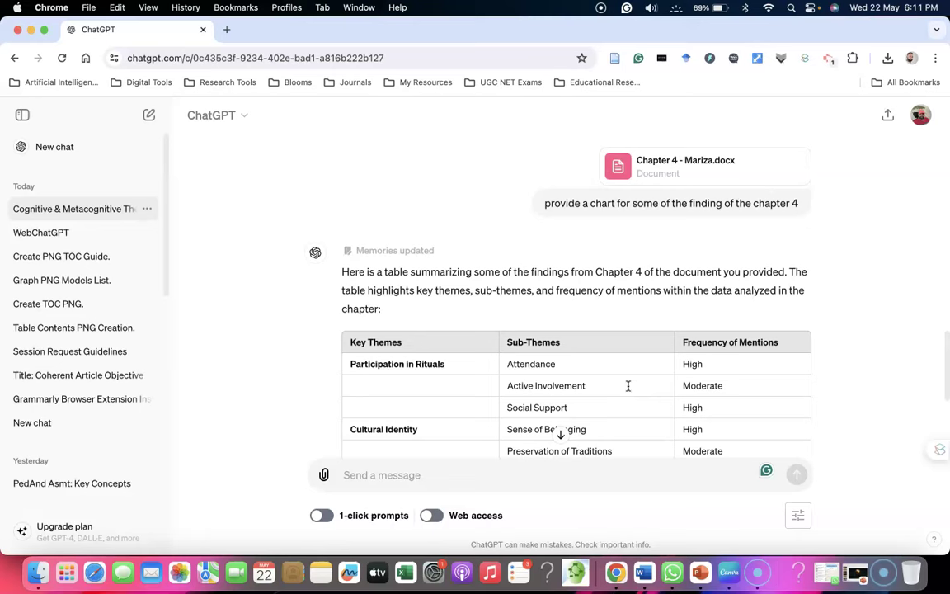
scroll(706, 308, "down", 8)
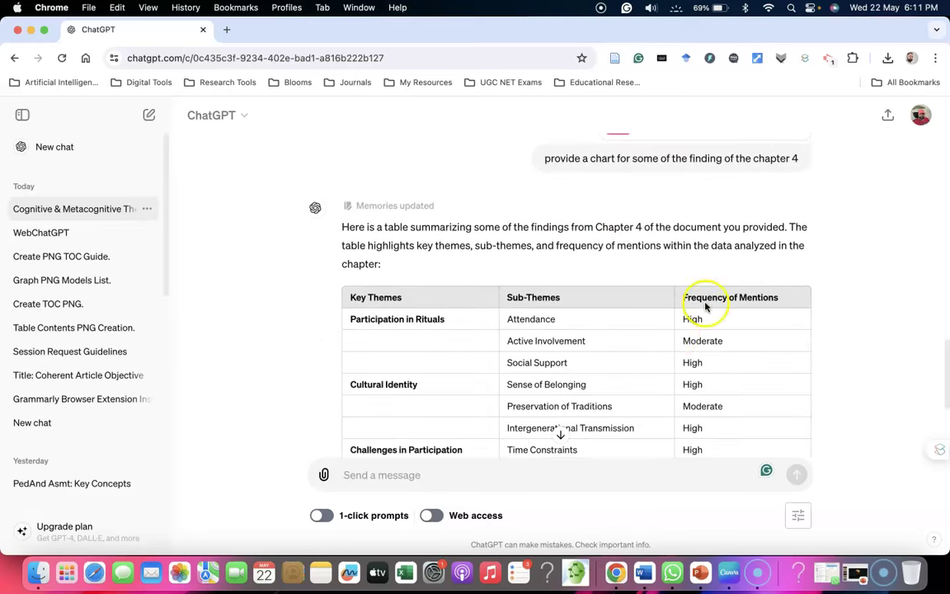
left_click(375, 481)
type("provide some dia")
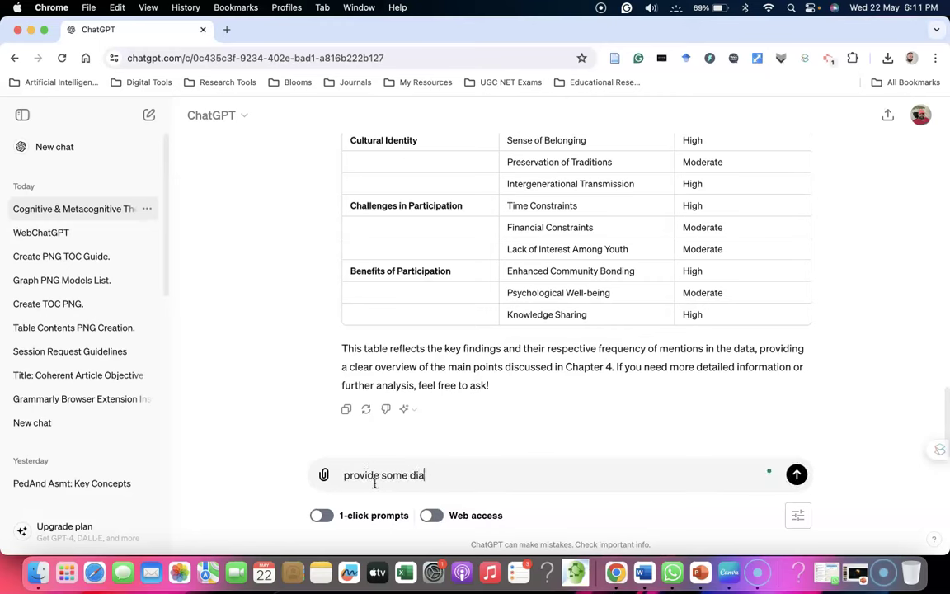
type("gram represnetation")
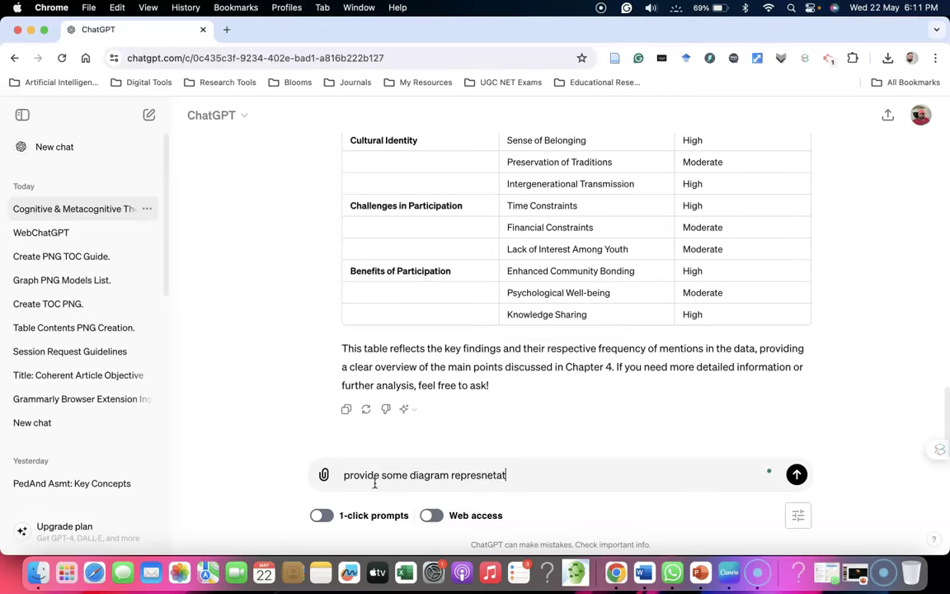
key("BackSpace")
key("BackSpace")
key("BackSpace")
key("BackSpace")
key("BackSpace")
key("BackSpace")
type("sentation based on the")
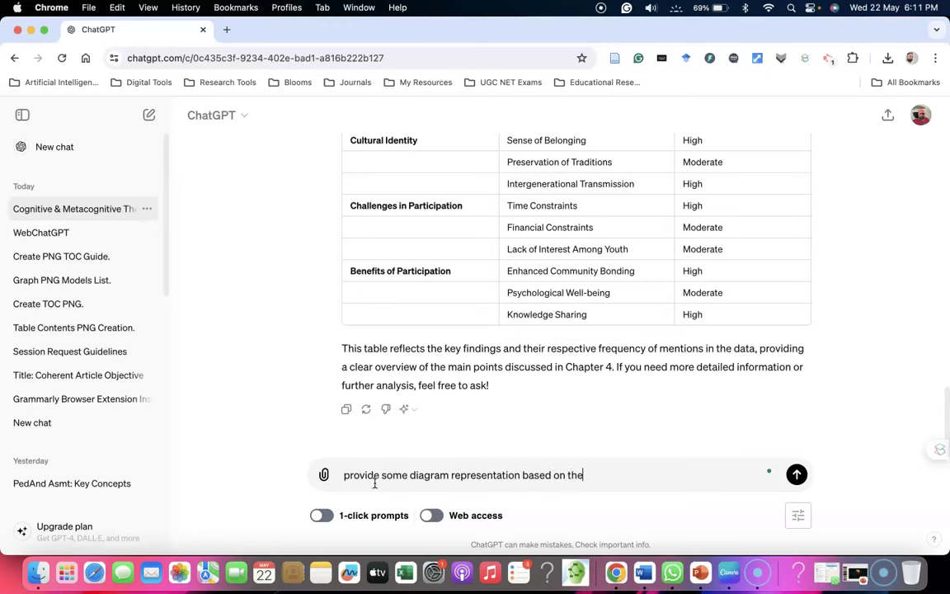
type(" chapter 4")
key("Return")
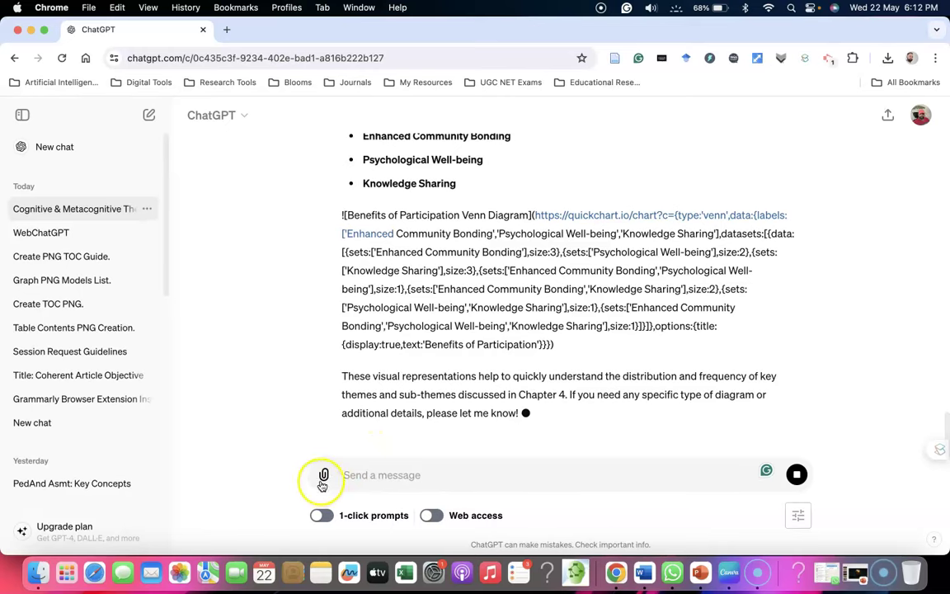
Attach the "Firefly Robot keep the mob...840.jpg" image from the Downloads folder to a new message
left_click(324, 476)
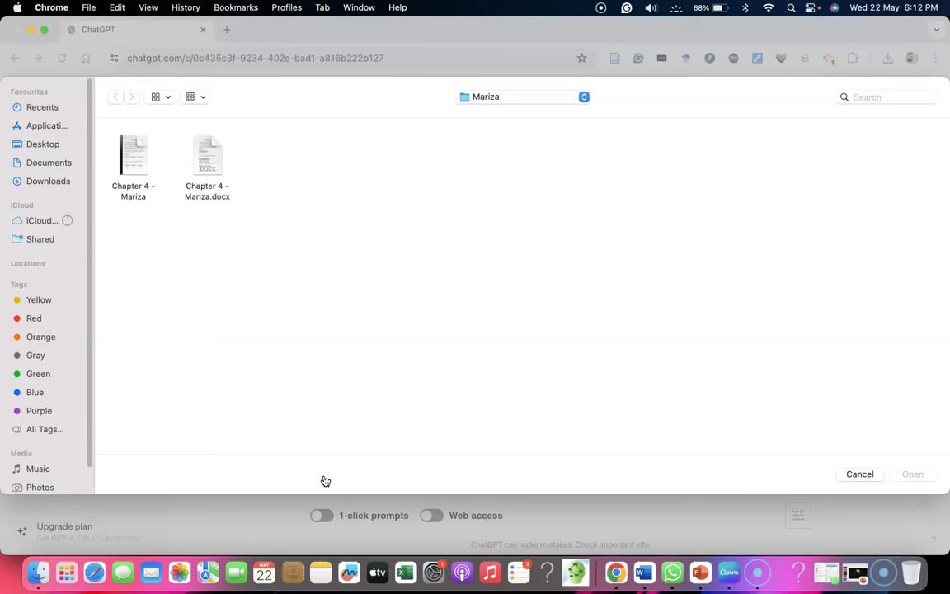
left_click(38, 181)
scroll(467, 227, "down", 1)
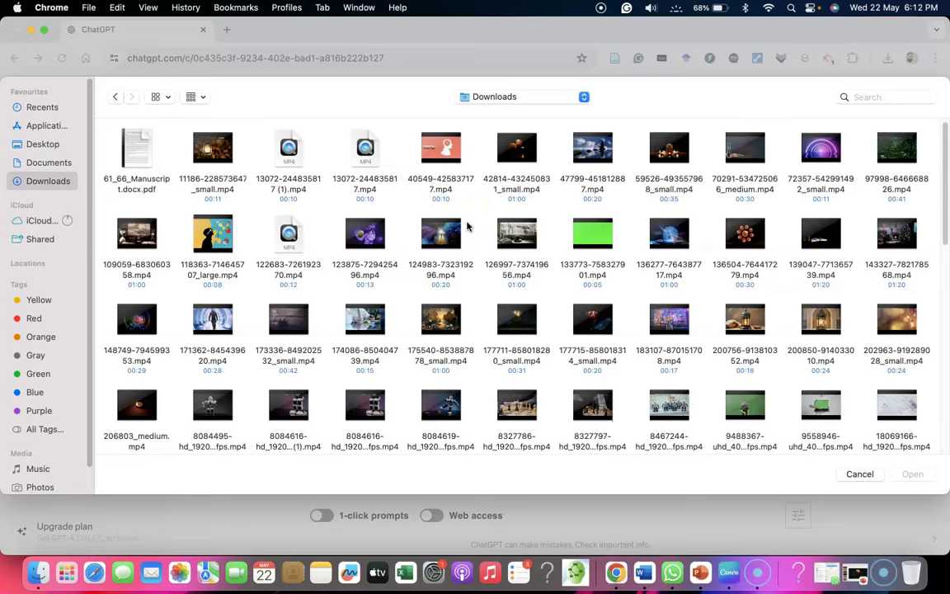
scroll(467, 226, "down", 5)
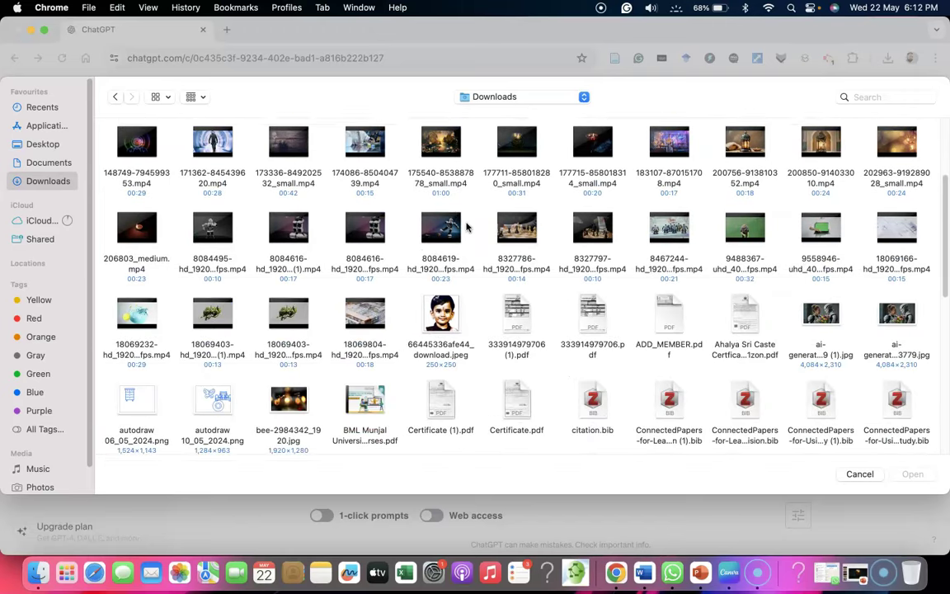
scroll(466, 226, "down", 4)
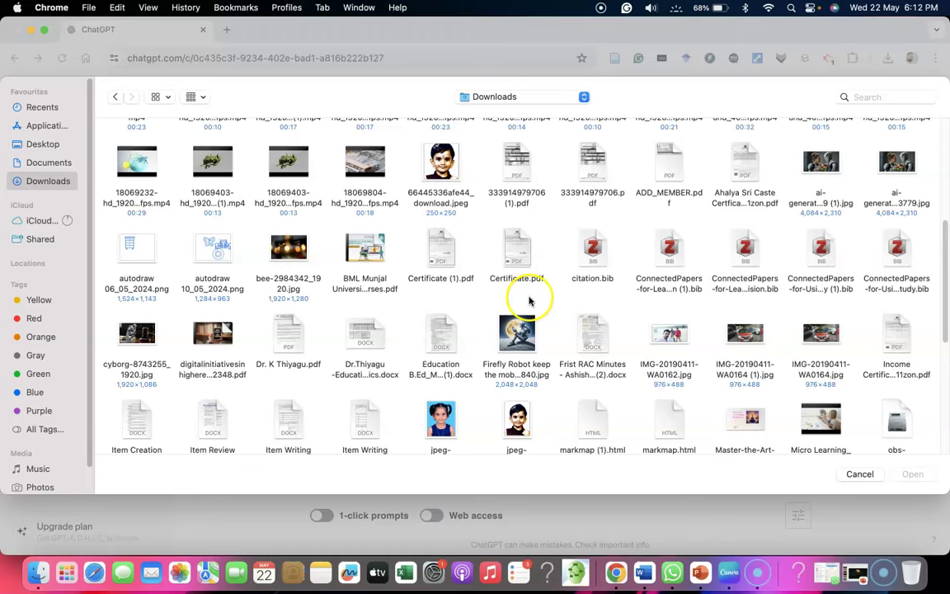
left_click(514, 332)
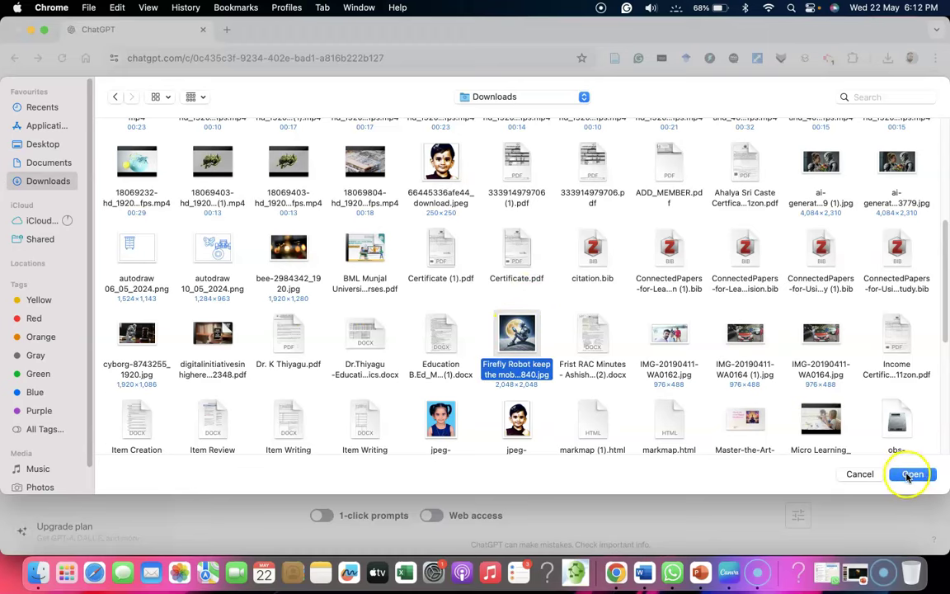
left_click(912, 473)
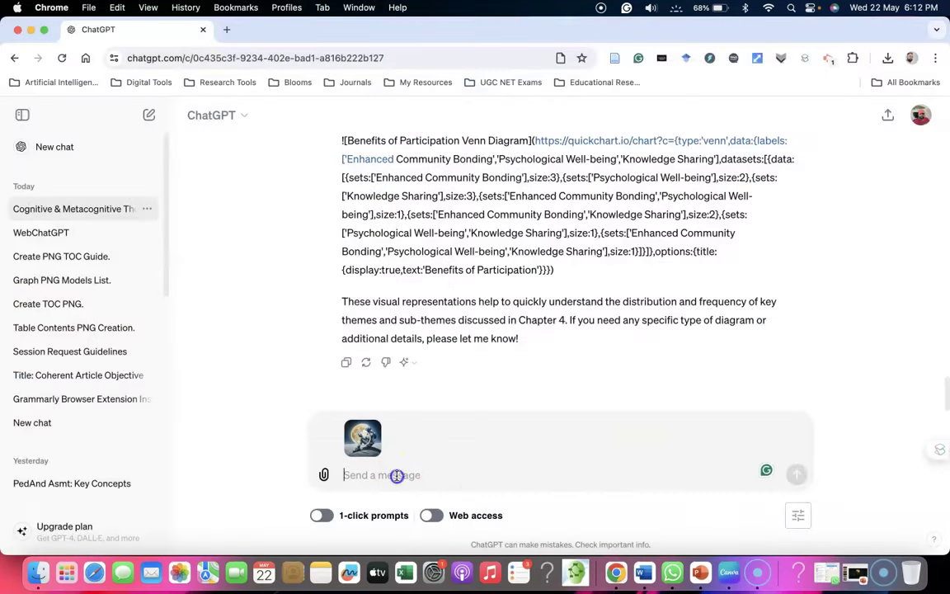
Send the prompt "describe the image as poeter" with the attached robot image
left_click(397, 476)
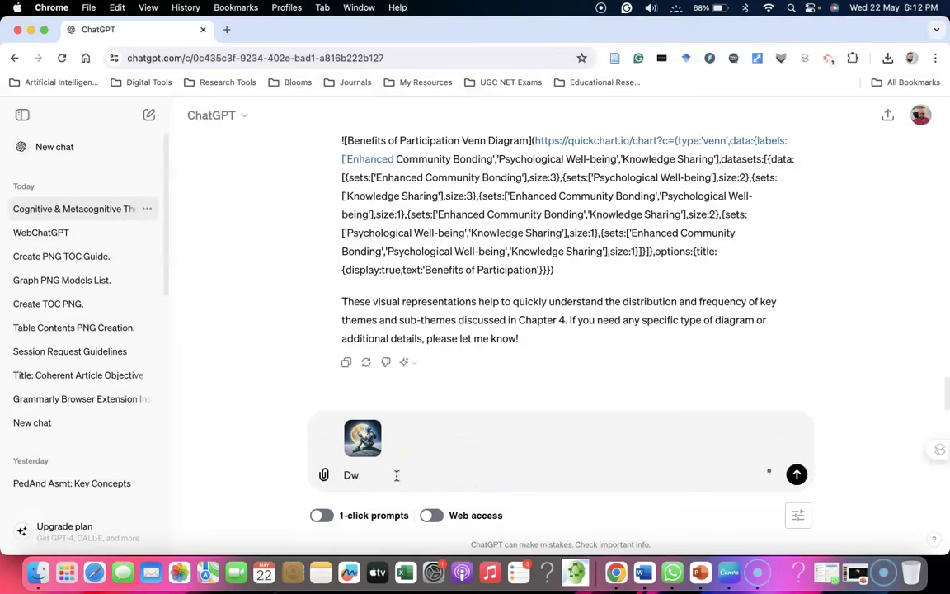
type("des")
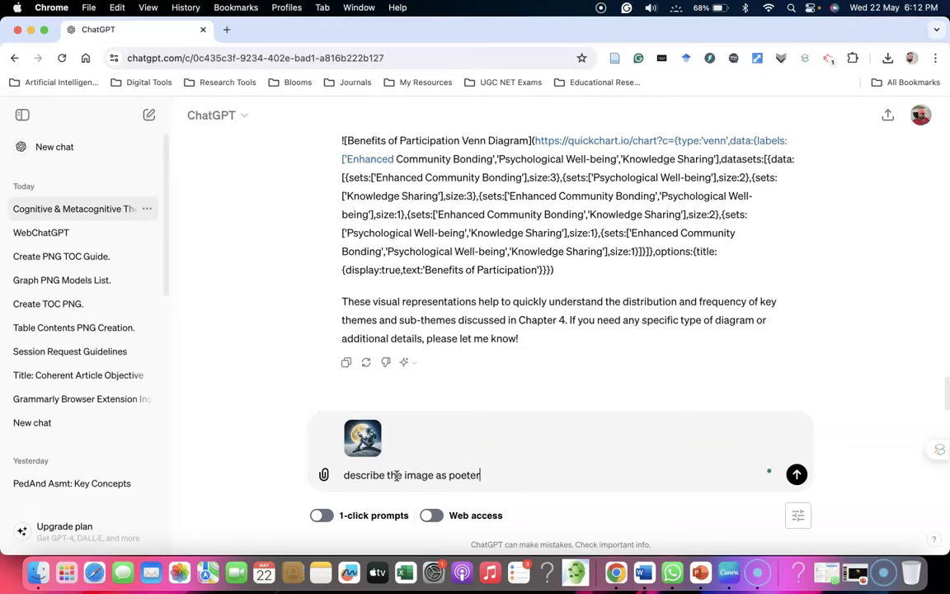
type("cribe the image as poeter")
key("Return")
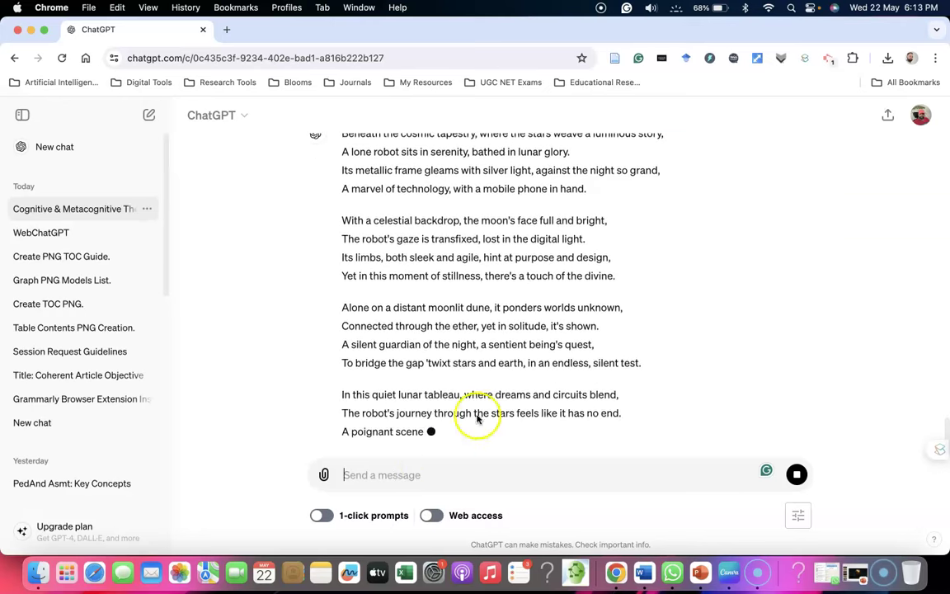
Read through the generated poem about the robot image from its opening verse onward
scroll(572, 328, "up", 4)
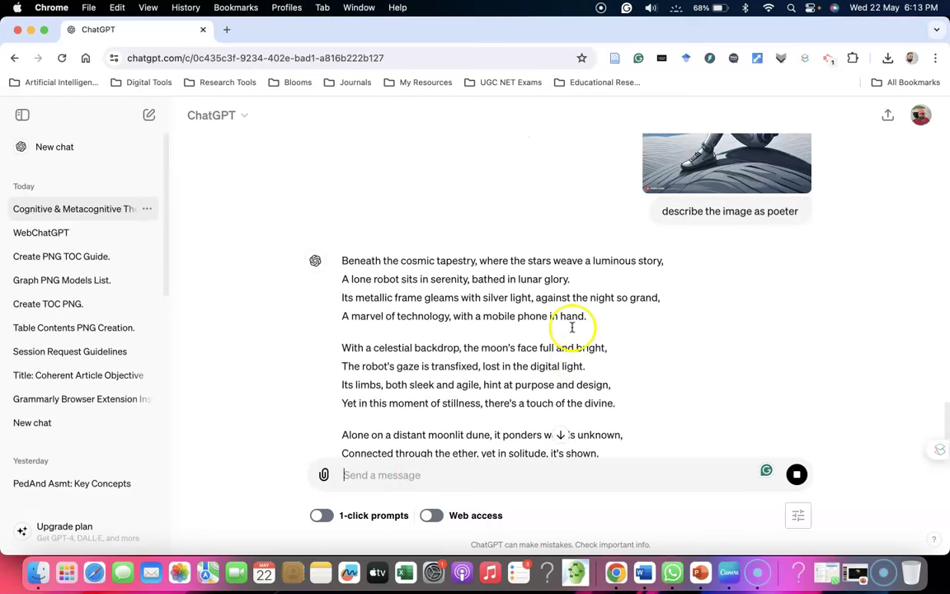
scroll(572, 329, "up", 3)
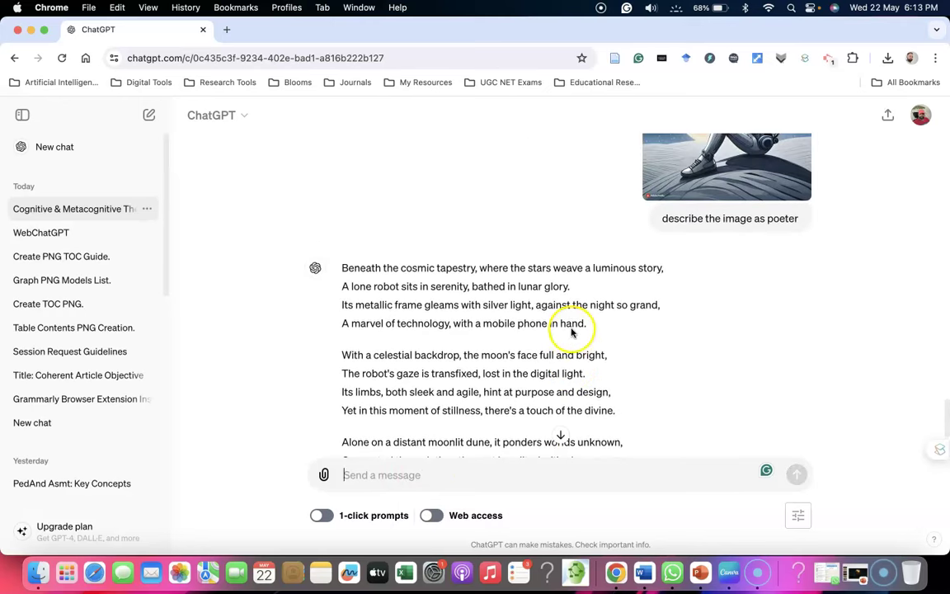
scroll(572, 330, "down", 6)
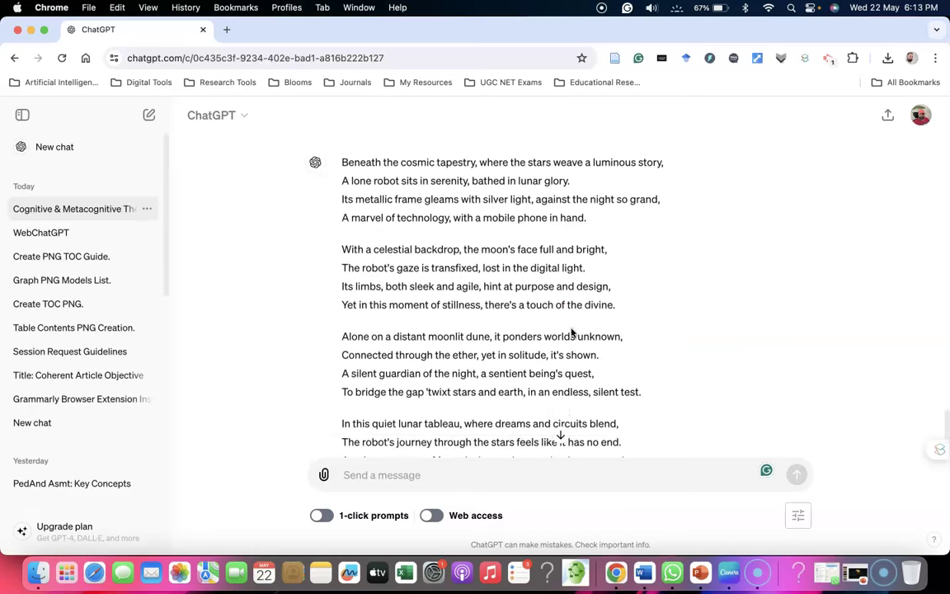